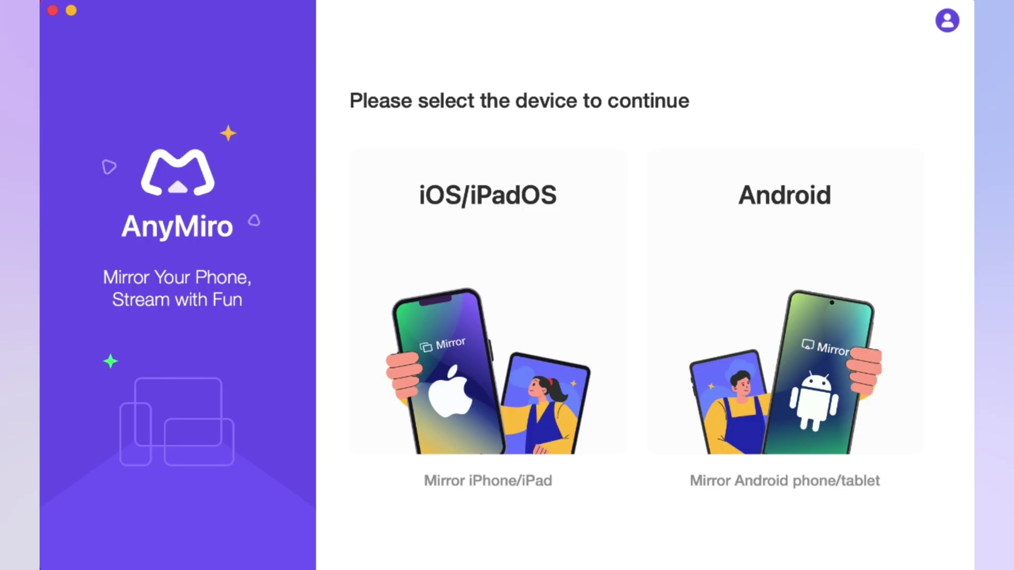
Choose iOS/iPadOS mirroring and dismiss the trust-this-computer instructions for the USB-connected iPhone
mouse_move(455, 432)
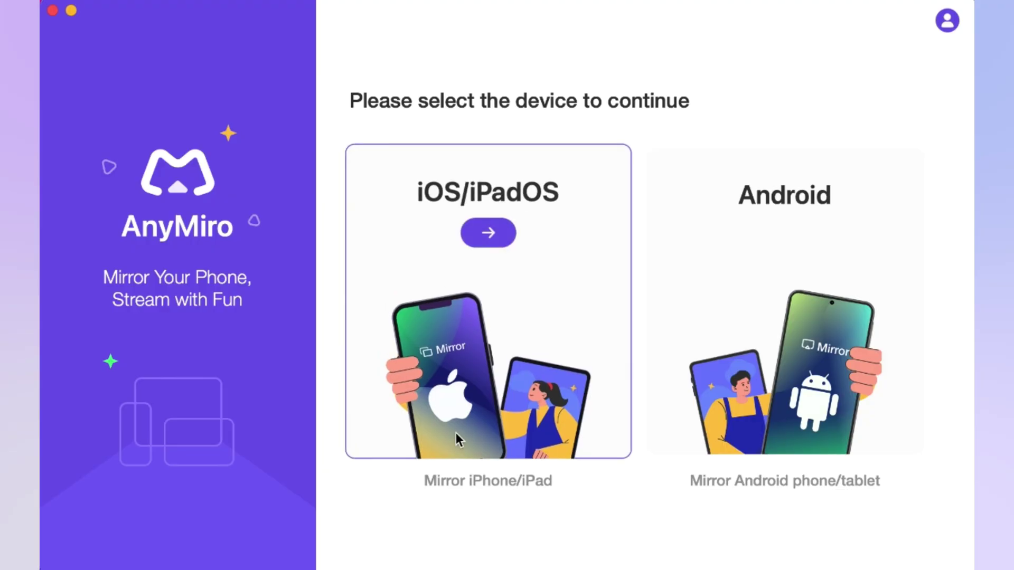
left_click(455, 434)
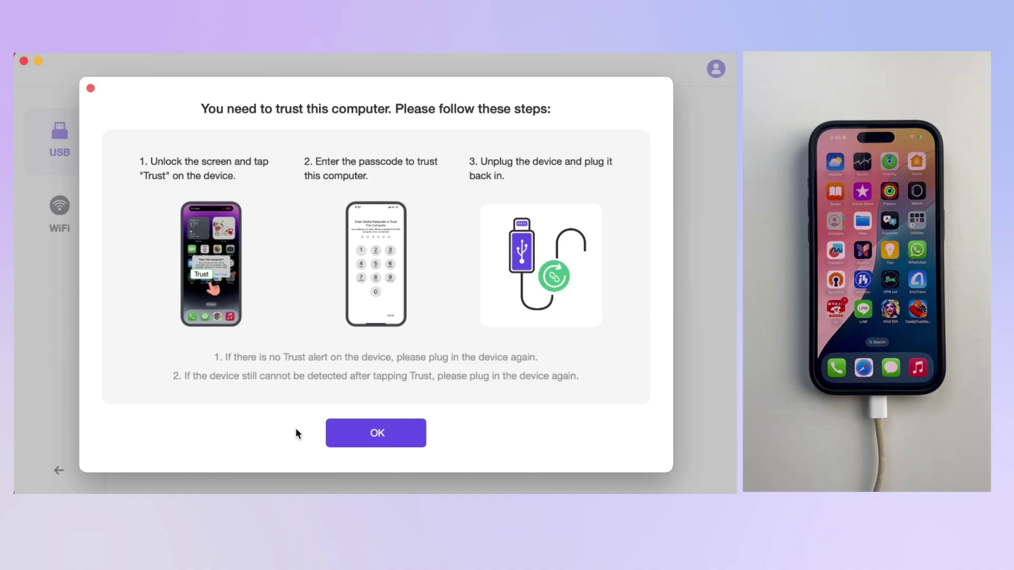
left_click(373, 436)
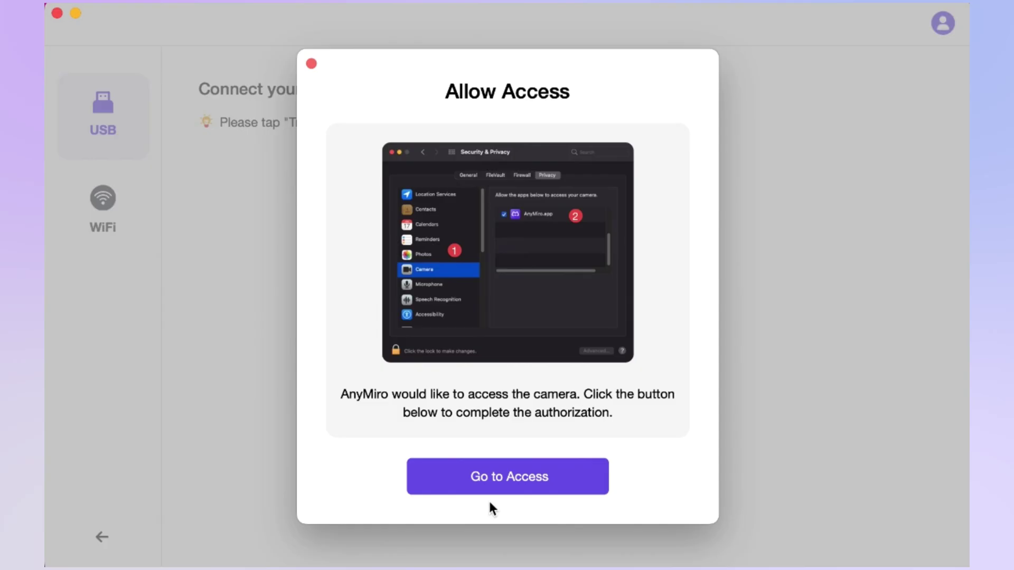
Accept the Allow Access request with Go to Access to reach the Mac's camera privacy settings
left_click(552, 482)
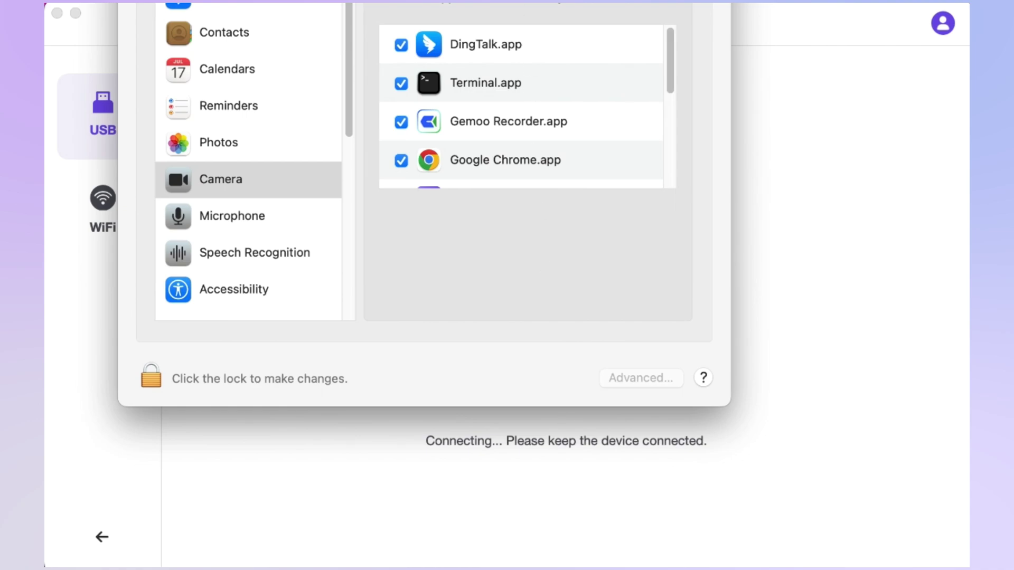
Tick AnyMiro.app in the Security & Privacy Camera list, then quit and reopen AnyMiro
left_click_drag(463, 2, 499, 50)
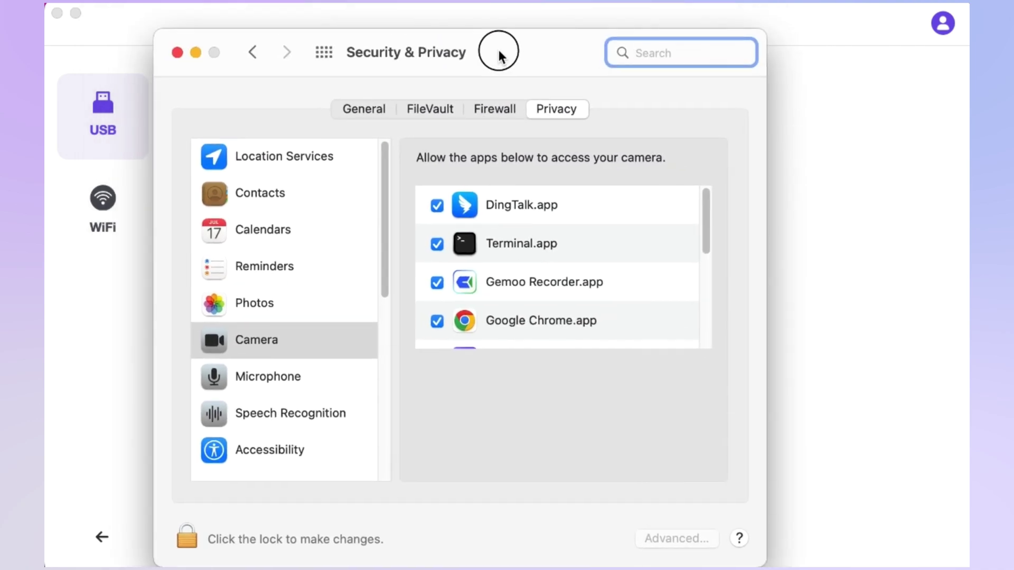
scroll(544, 311, "down", 3)
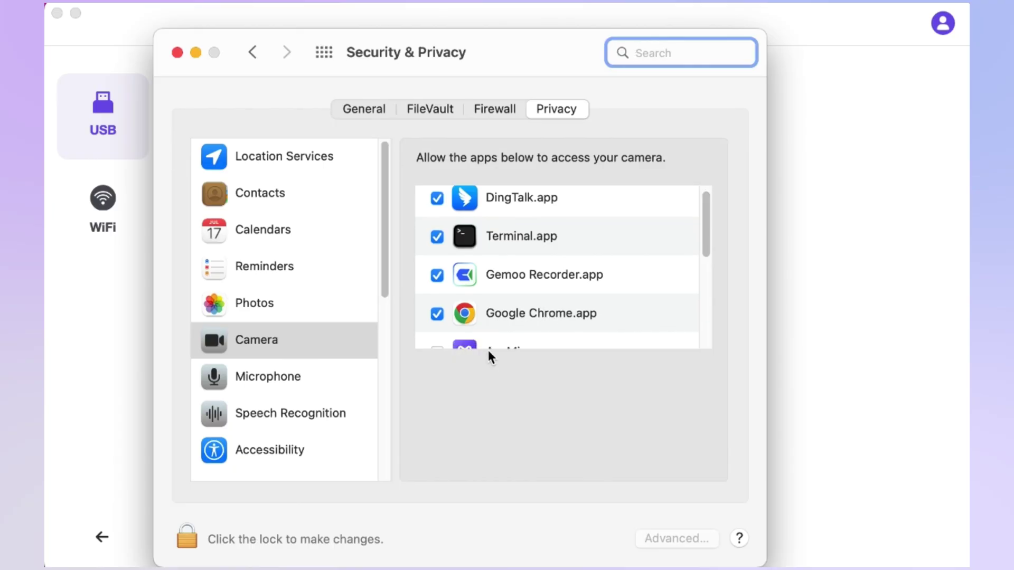
left_click(437, 295)
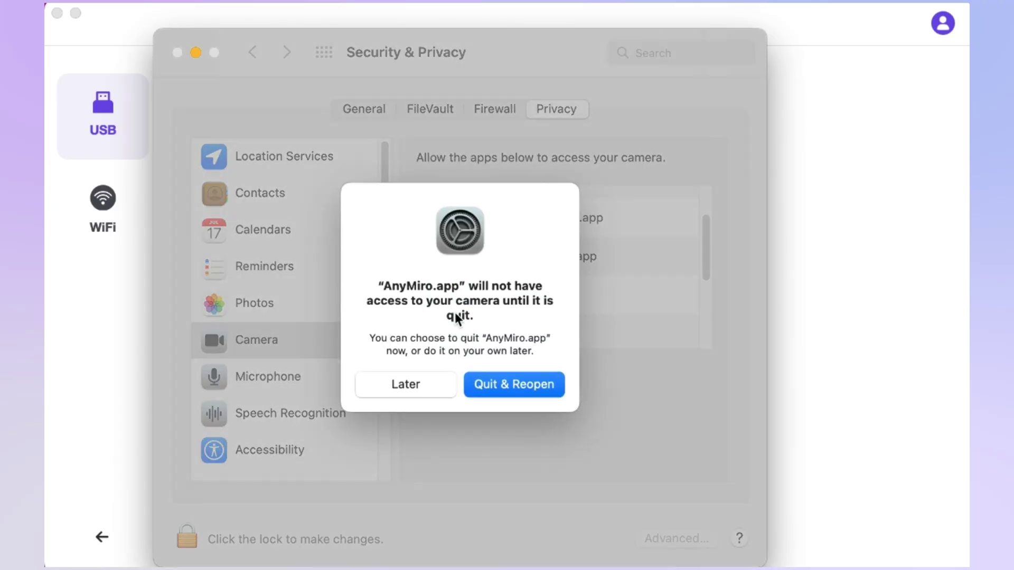
left_click(515, 388)
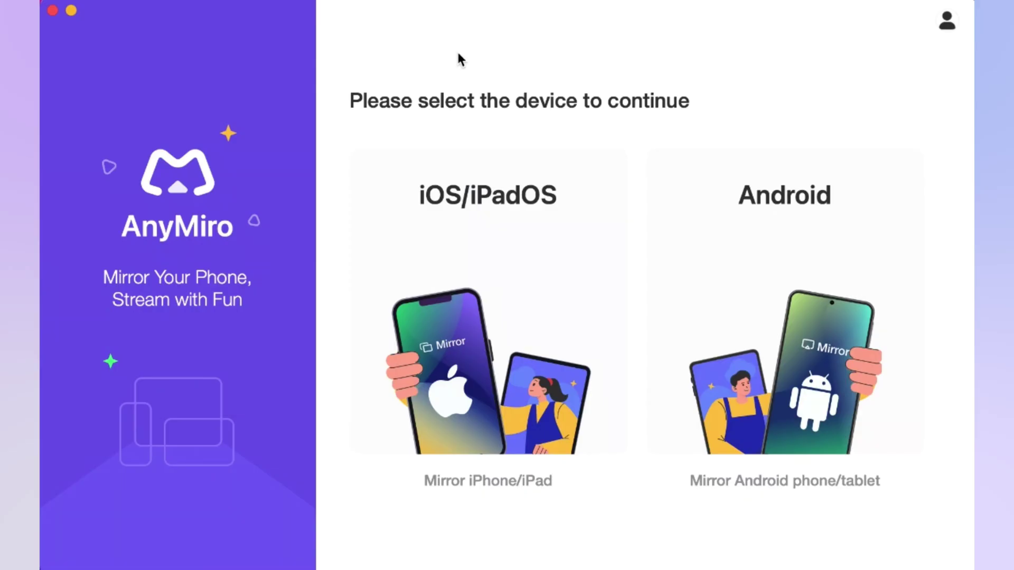
Mirror the iPhone again, then minimize the mirroring window to the Dock and restore it
left_click(492, 259)
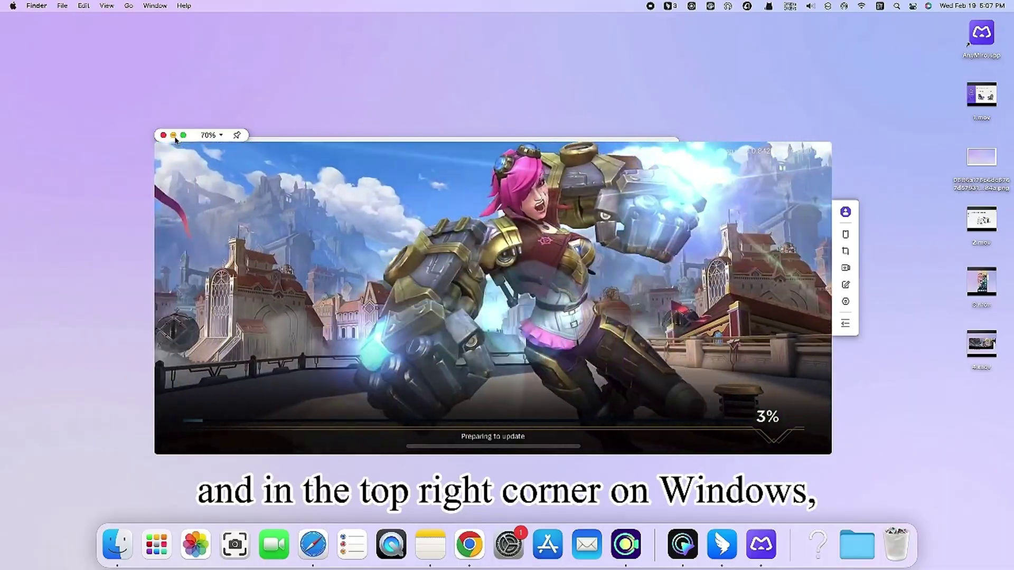
left_click(174, 136)
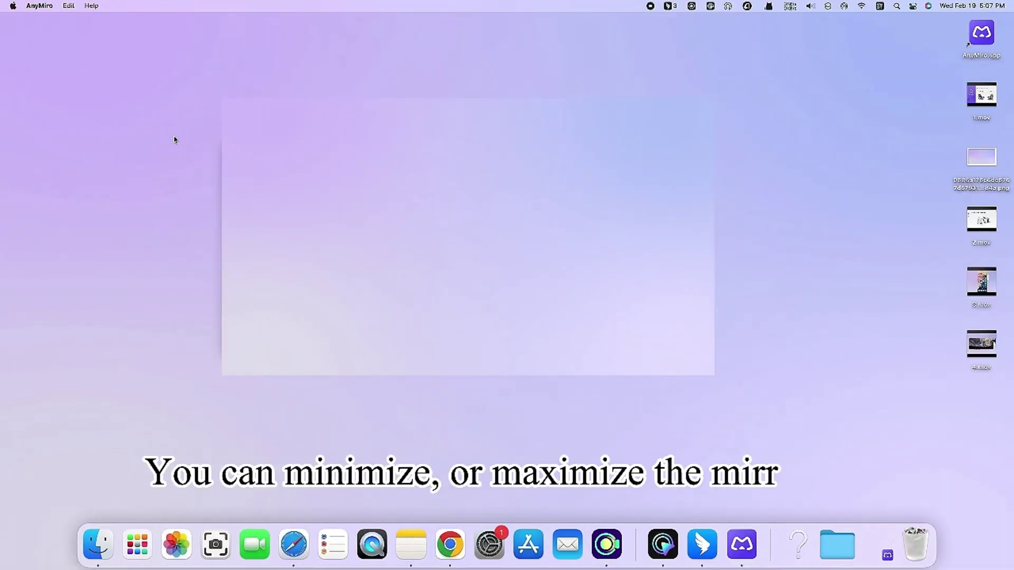
left_click(748, 549)
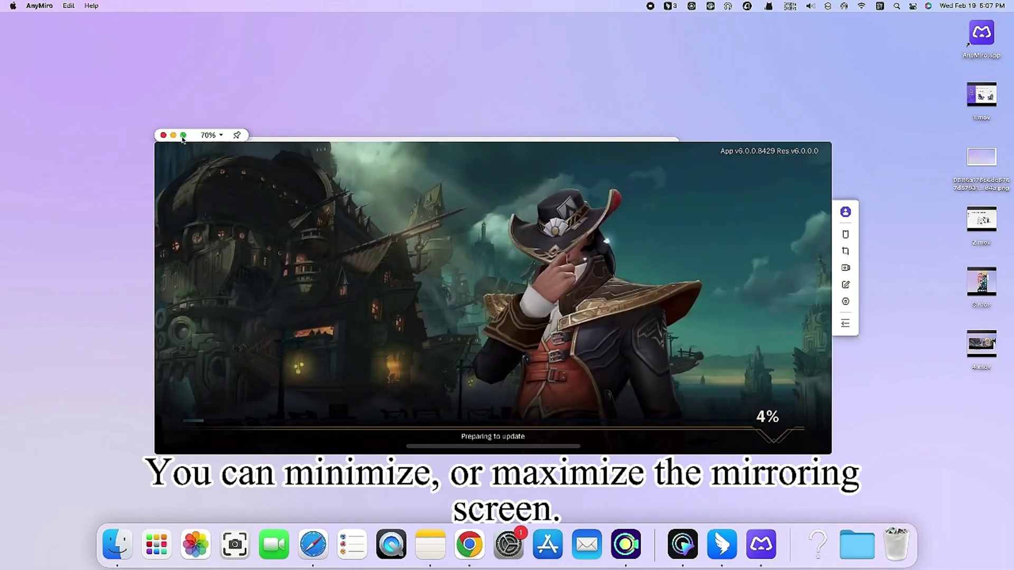
Enter and leave full screen, then set the mirroring window size to 90% and then 100%
left_click(184, 139)
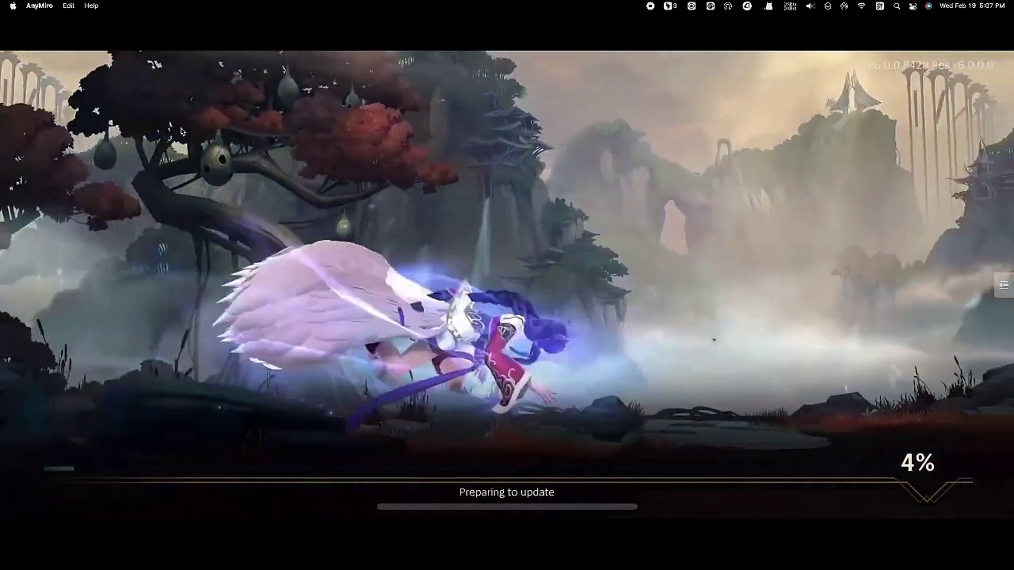
key("Escape")
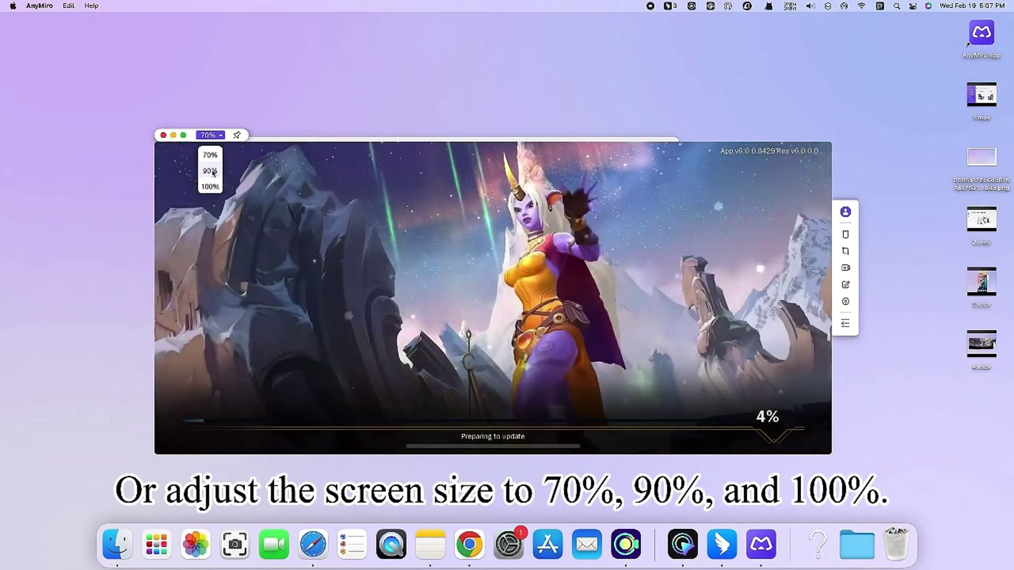
left_click(210, 171)
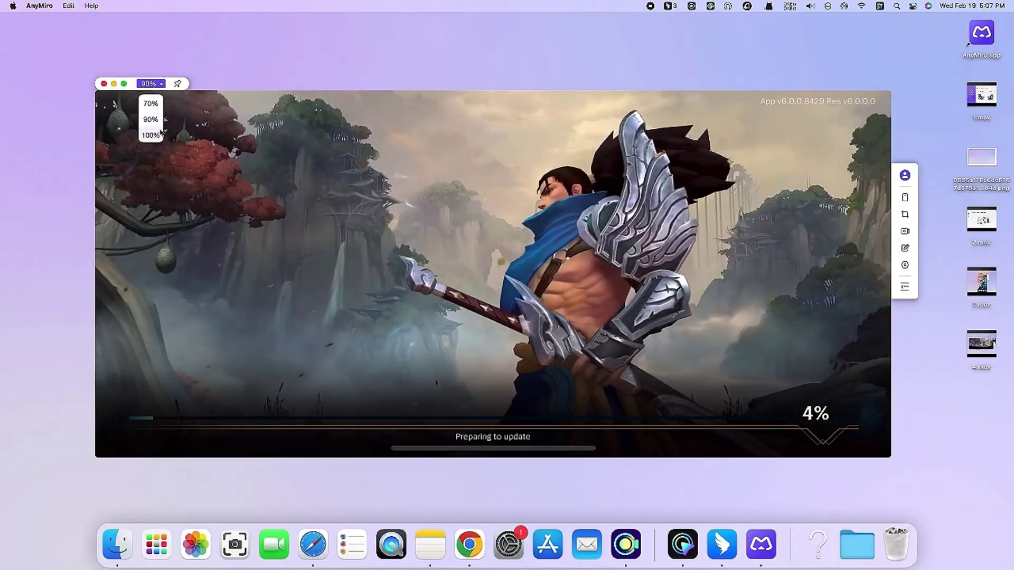
left_click(151, 128)
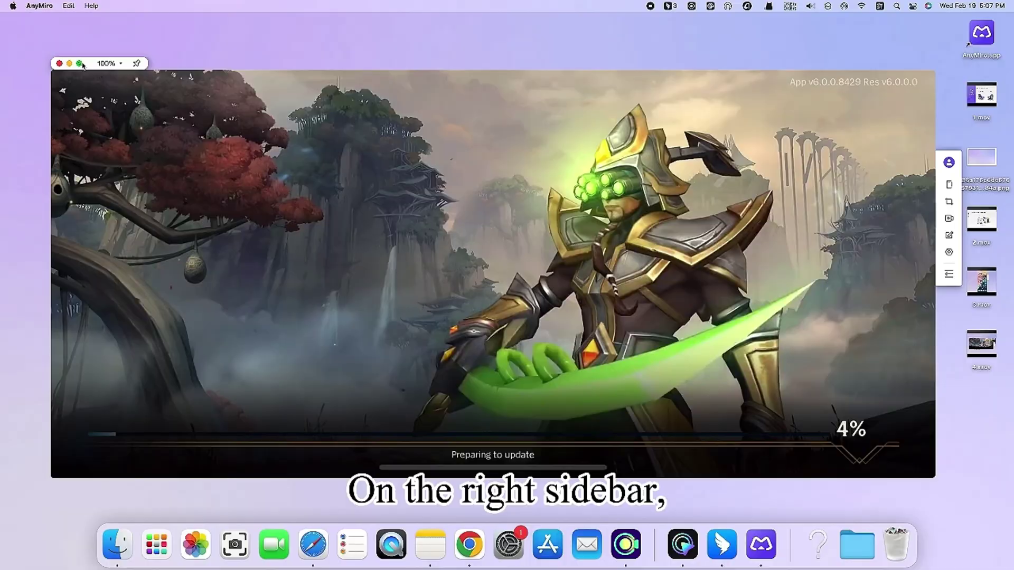
Pin the mirroring window on top, view the account details, and add an iPhone frame
left_click(136, 63)
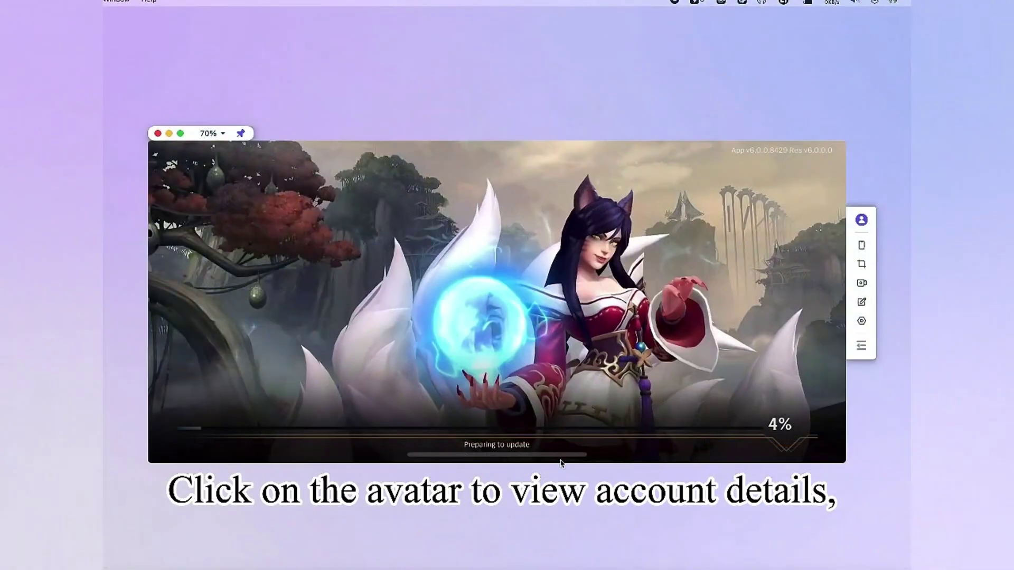
left_click(859, 224)
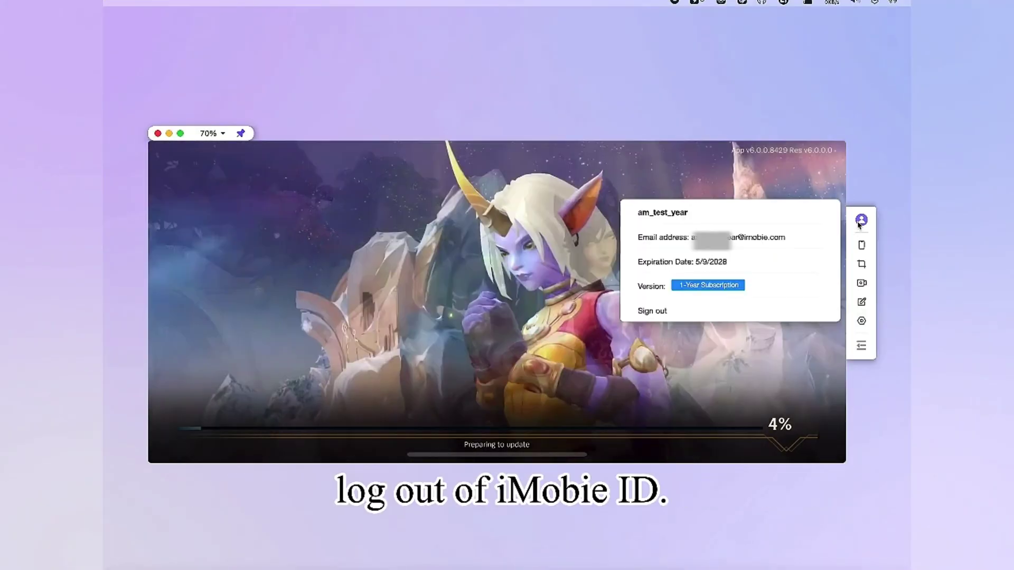
left_click(862, 245)
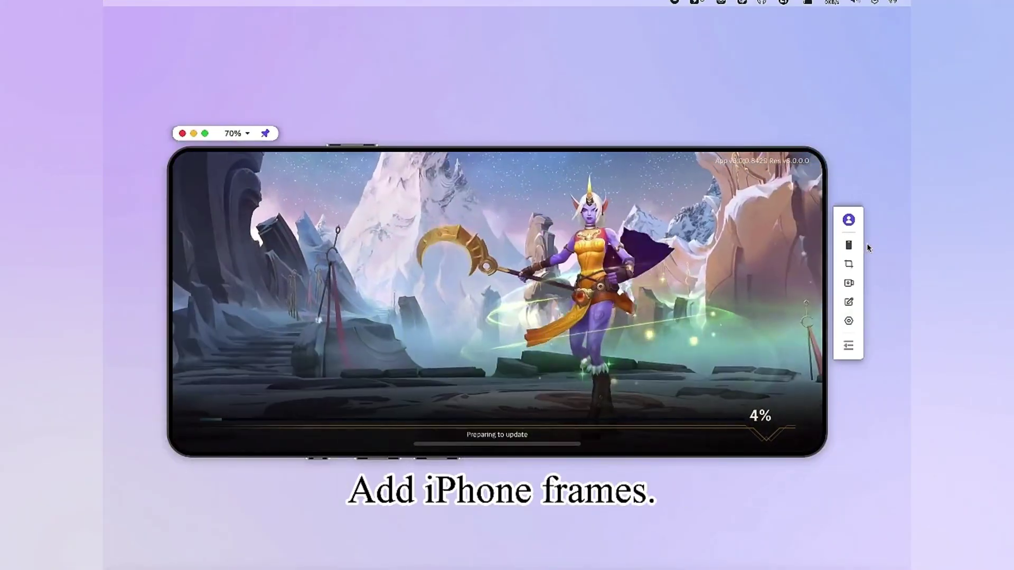
Save a screenshot of the mirrored screen, view it in Finder, then record a short clip
left_click(849, 264)
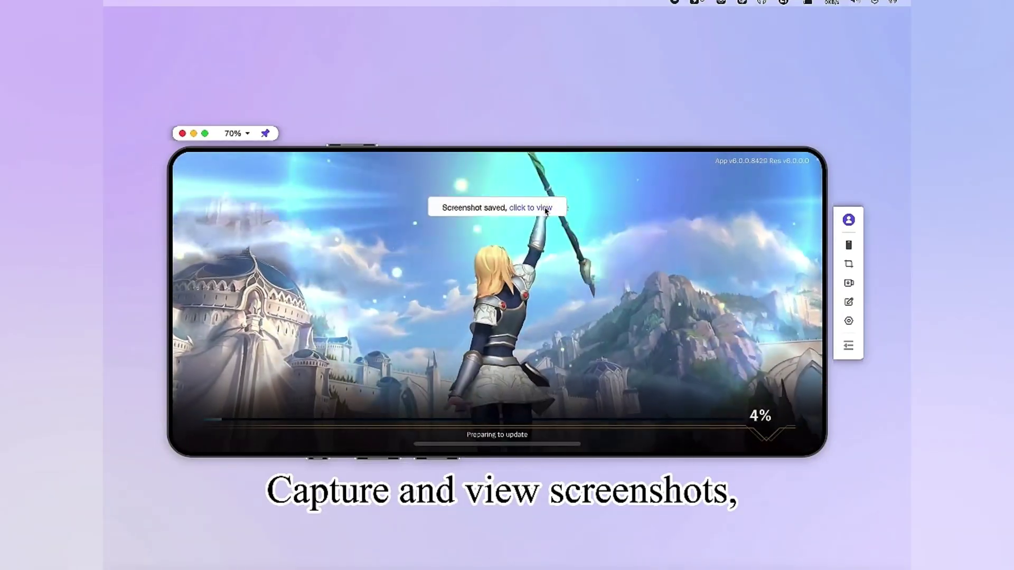
left_click(532, 209)
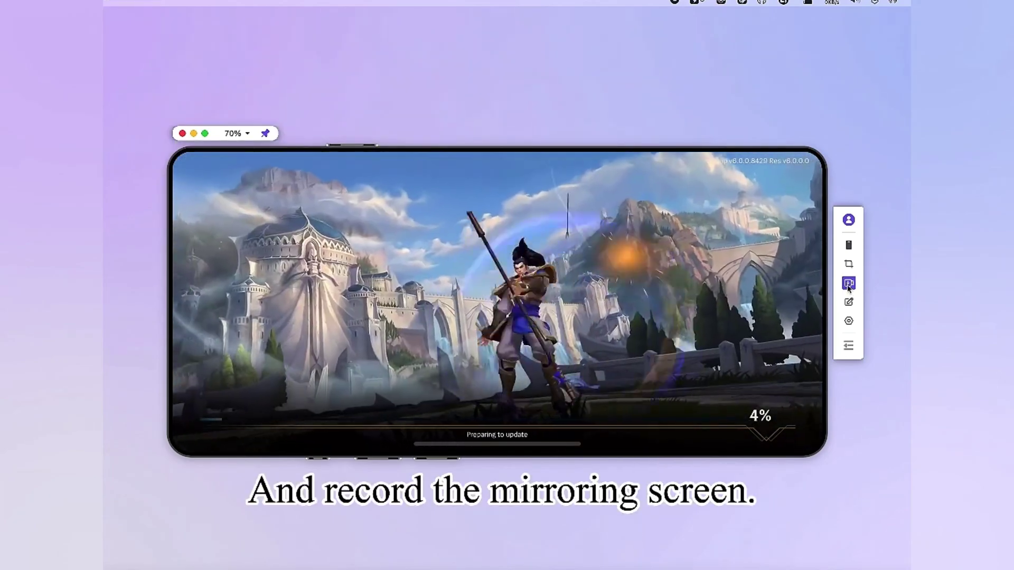
left_click(849, 285)
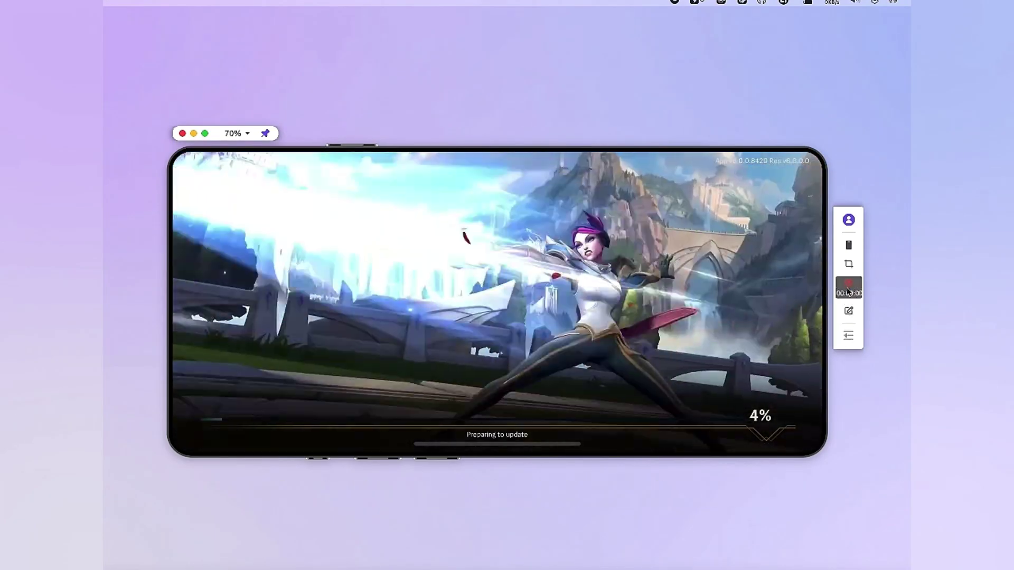
left_click(849, 287)
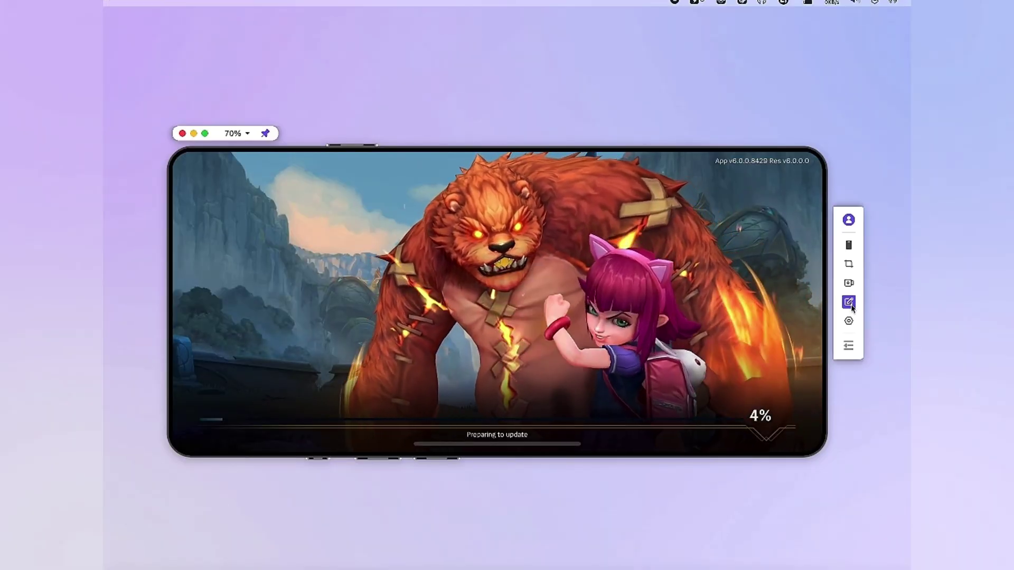
Draw a red ellipse over the sky and a red freehand stroke on the mirrored screen
left_click(850, 305)
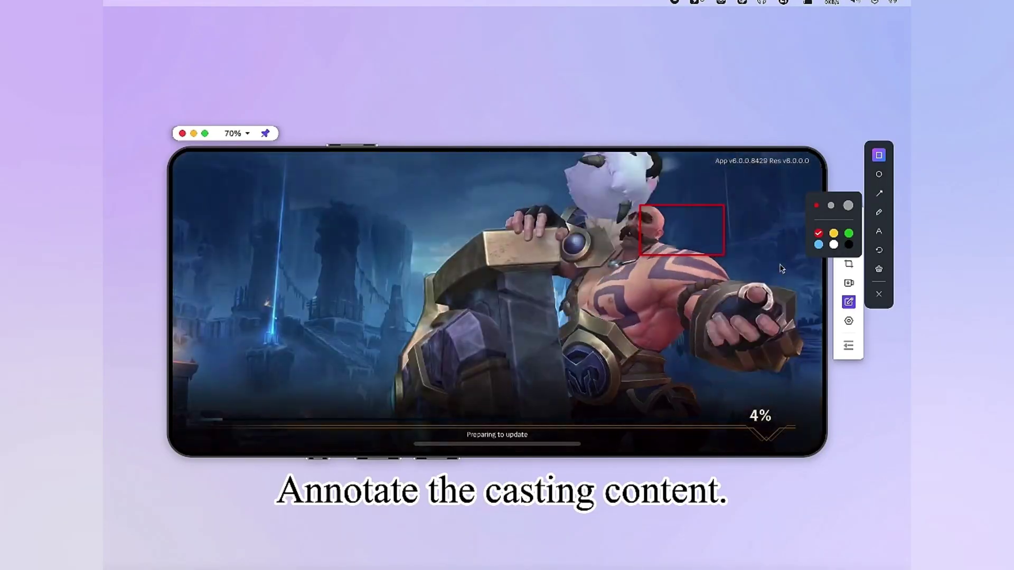
left_click(879, 174)
left_click_drag(612, 201, 699, 270)
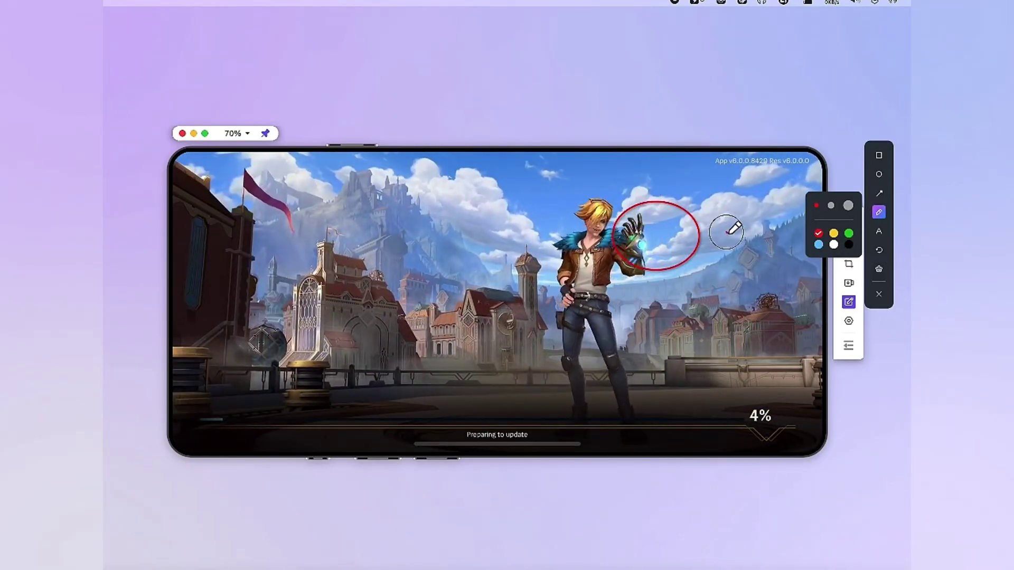
mouse_move(727, 232)
left_mouse_down()
mouse_move(707, 283)
mouse_move(720, 262)
left_mouse_up()
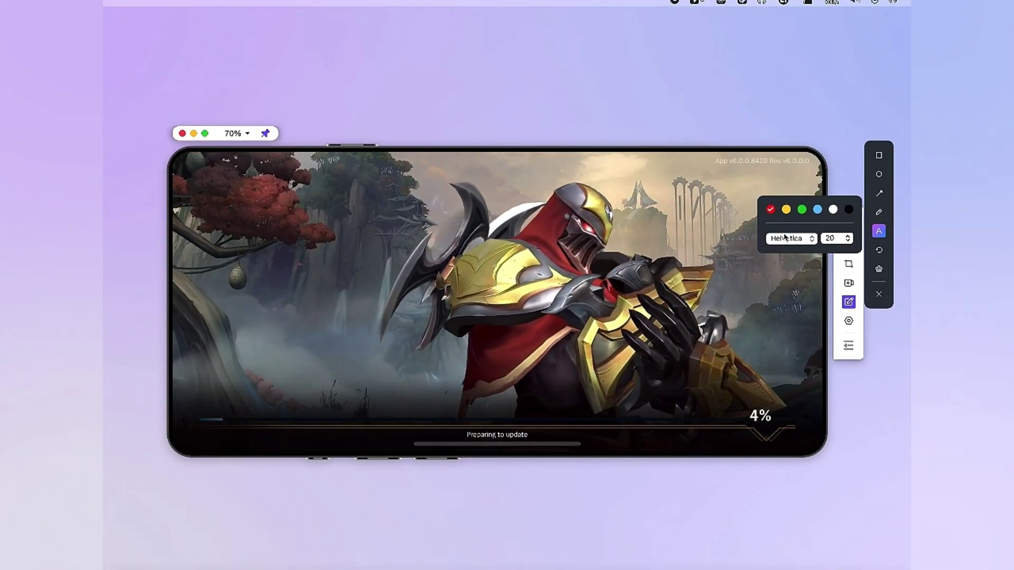
Add the red text 'help', undo it, and close the annotation tools
left_click(699, 230)
type("help")
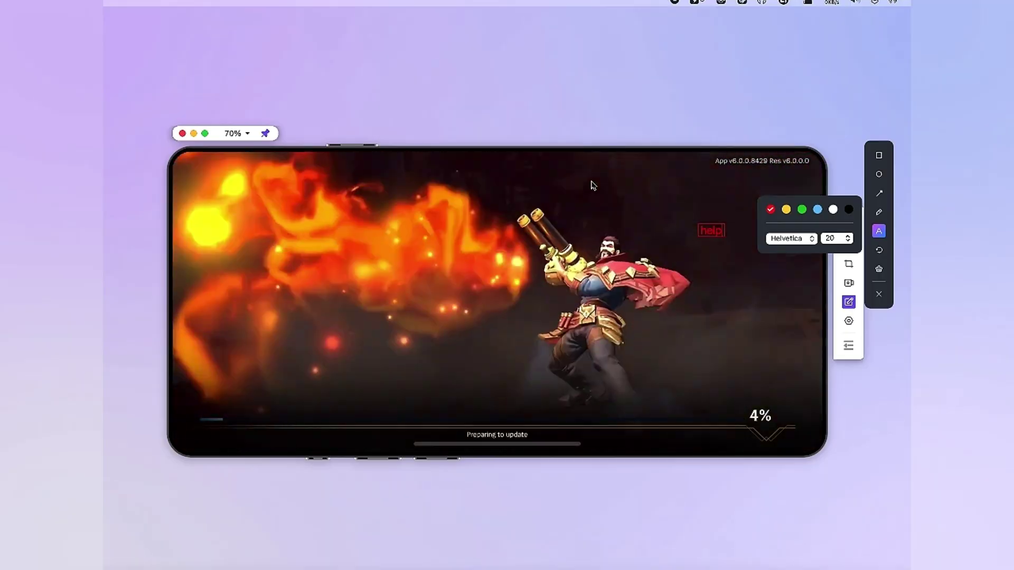
key("ctrl+z")
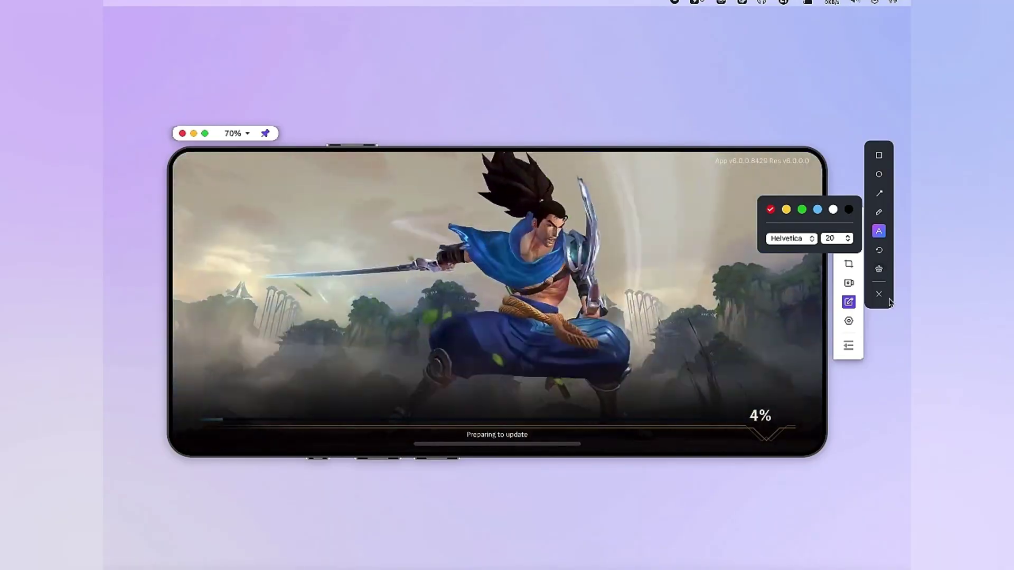
left_click(879, 295)
left_click(849, 321)
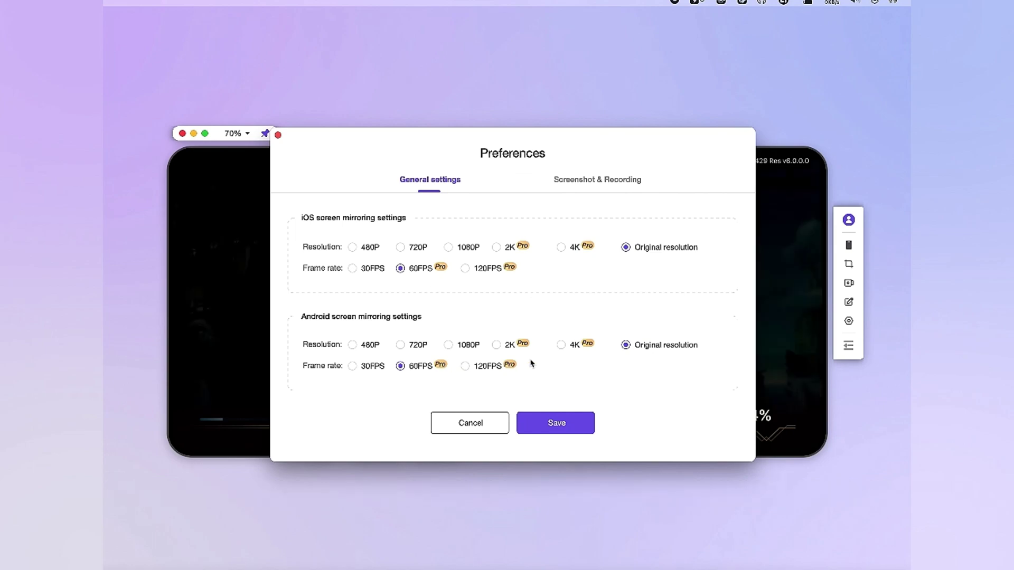
left_click(601, 177)
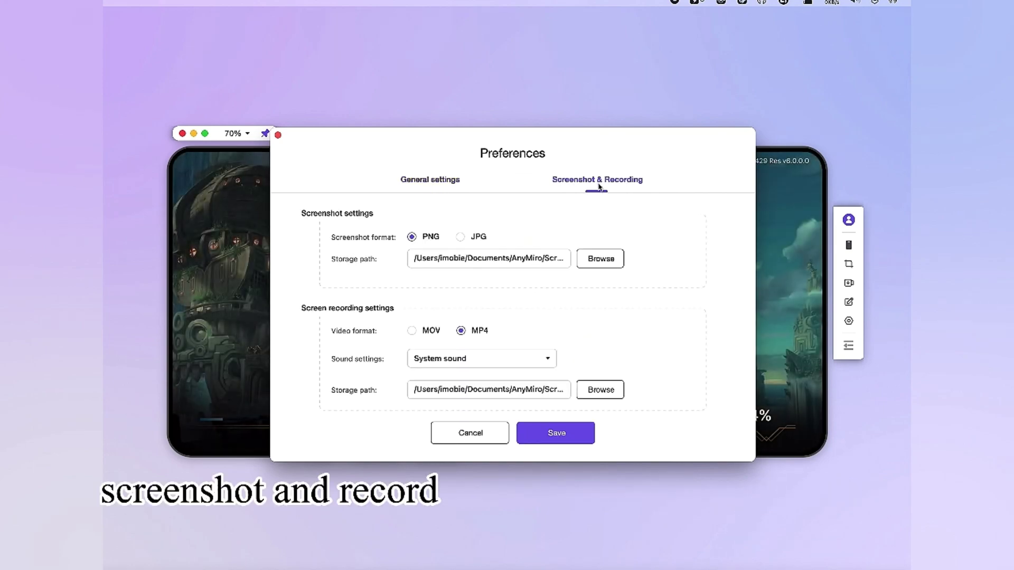
left_click(599, 259)
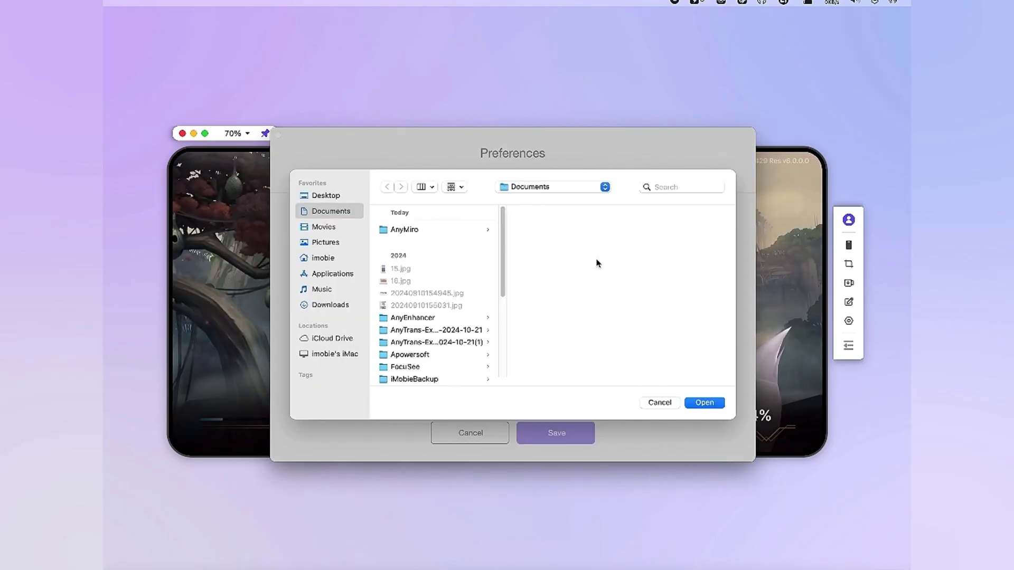
left_click(663, 403)
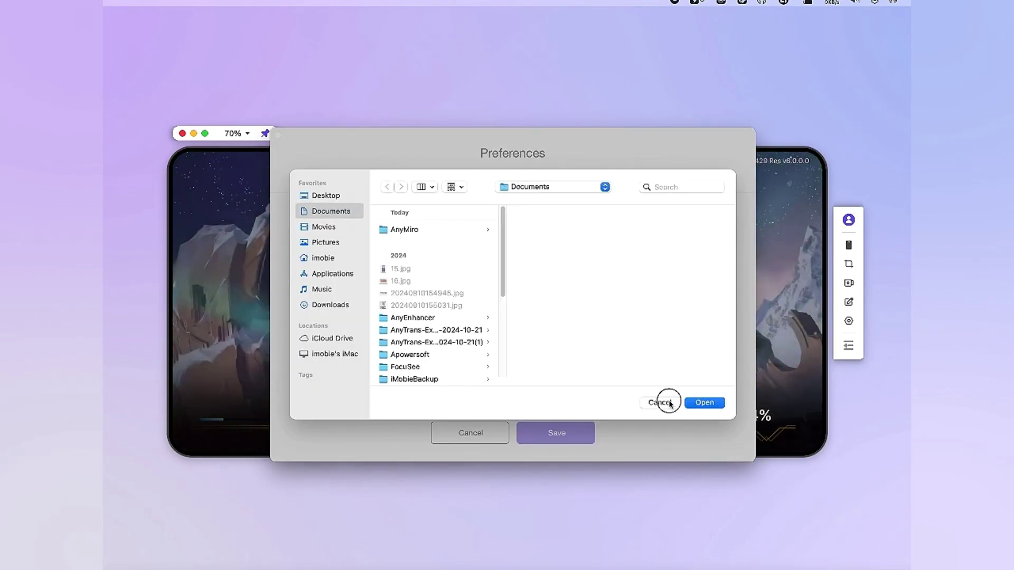
left_click(606, 390)
left_click(660, 403)
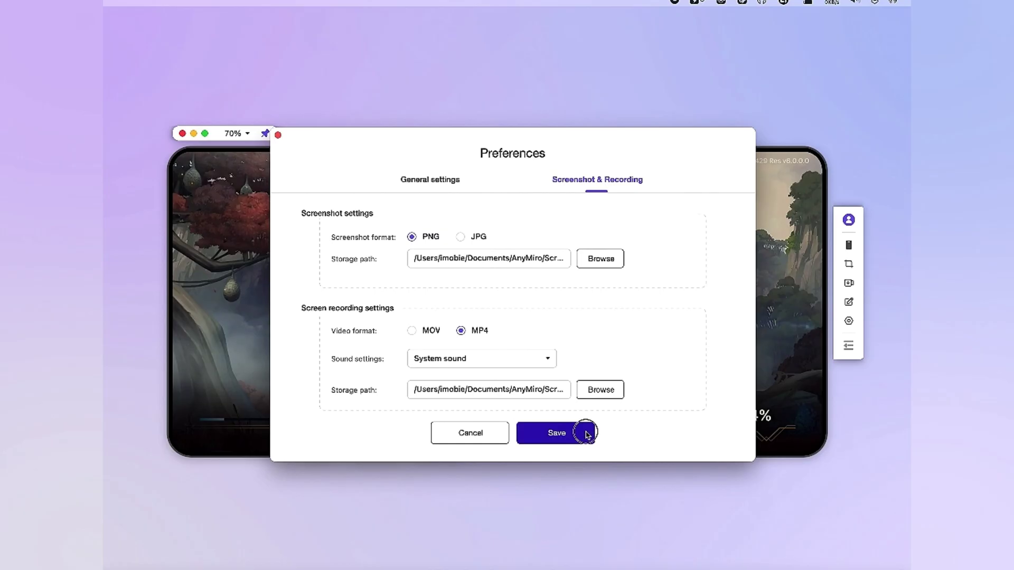
left_click(586, 433)
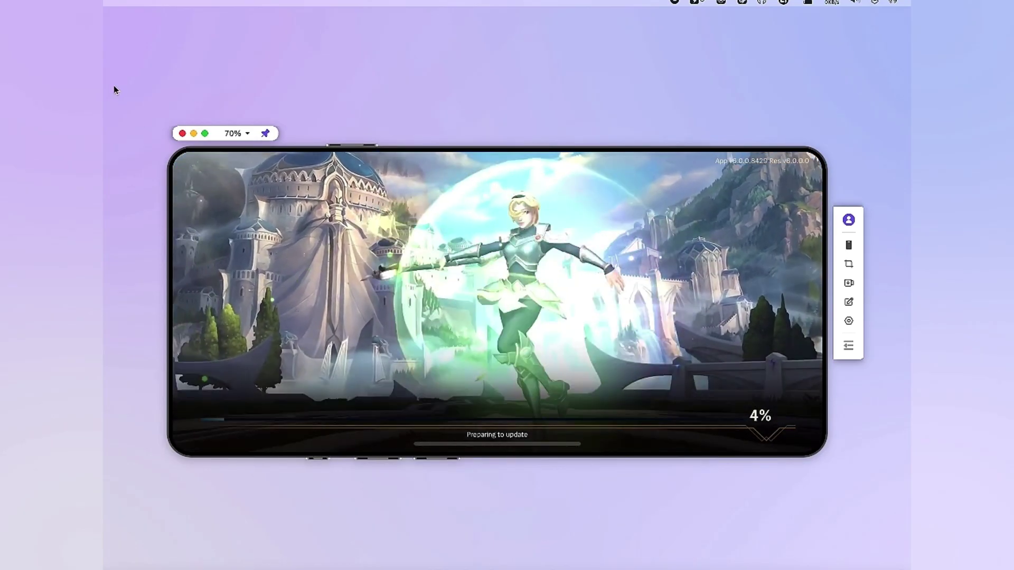
Close the AnyMiro mirroring window with its red title-bar button
left_click(182, 134)
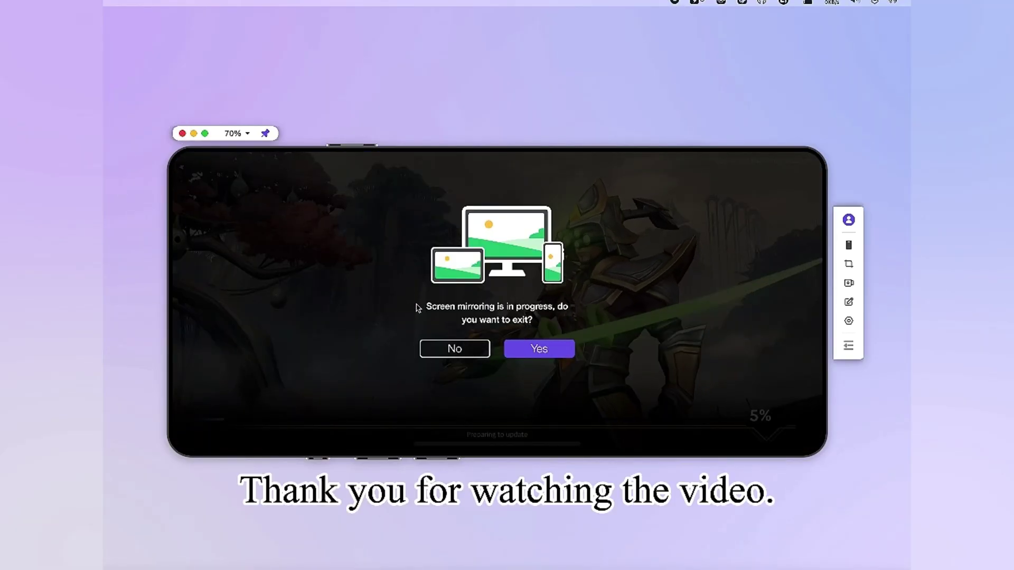